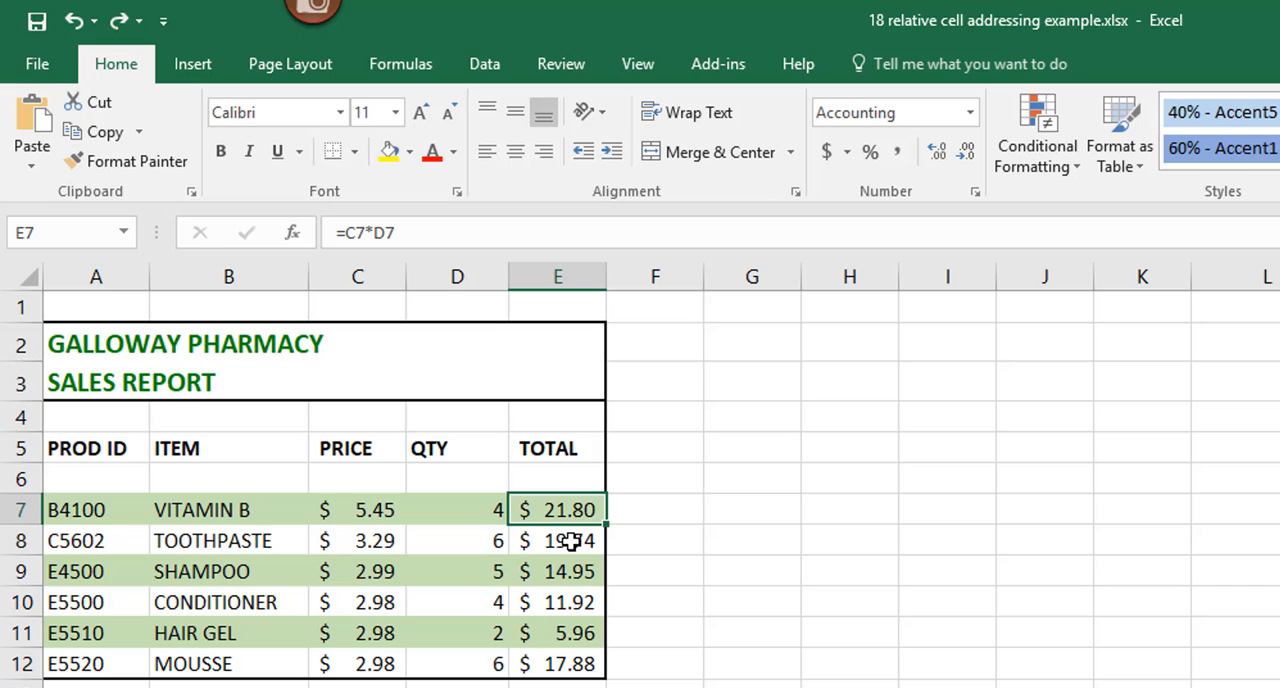
Step: Inspect the TOTAL formulas in cells E7 through E12 of the pharmacy sales report
{"action": "left_click", "coordinate": [570, 541]}
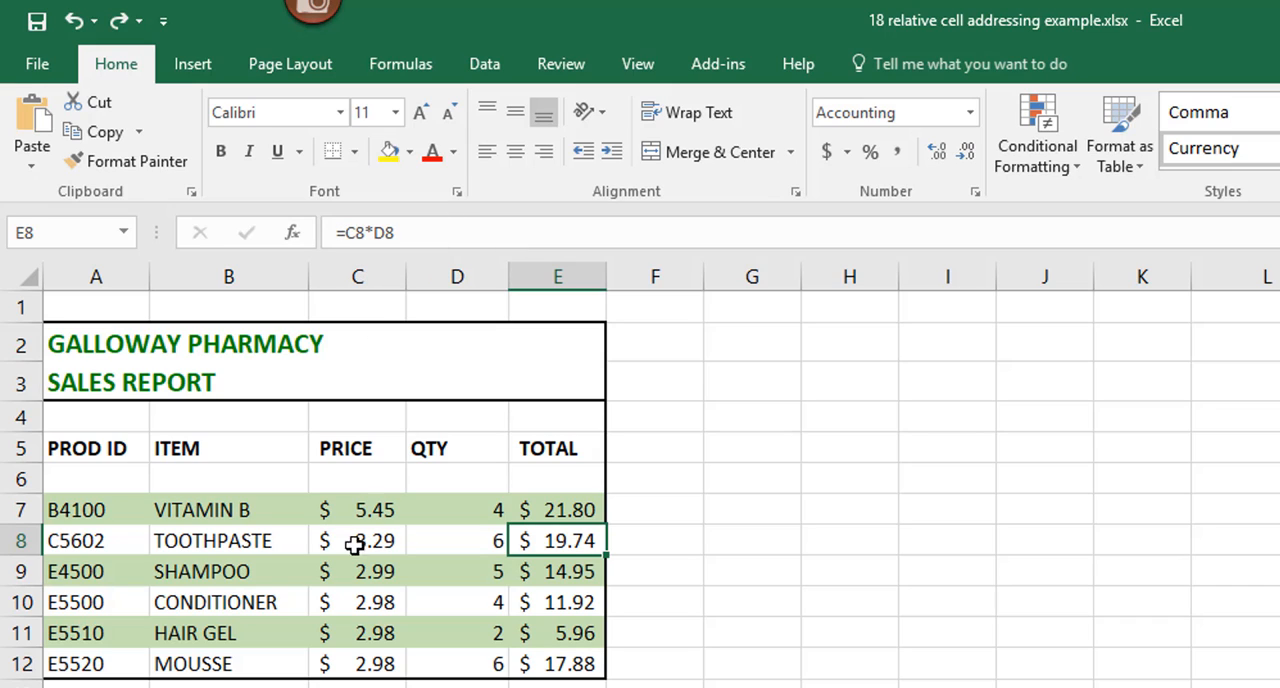
{"action": "left_click", "coordinate": [558, 571]}
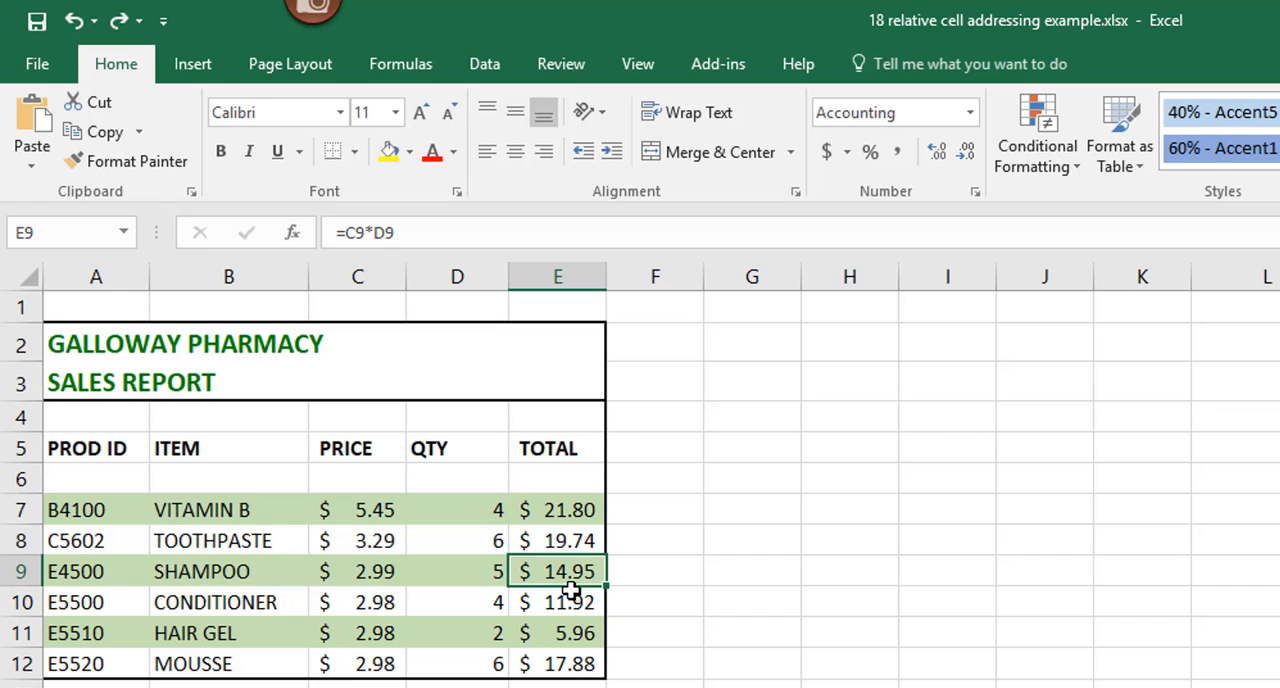
{"action": "left_click", "coordinate": [566, 601]}
{"action": "left_click", "coordinate": [570, 633]}
{"action": "left_click", "coordinate": [572, 674]}
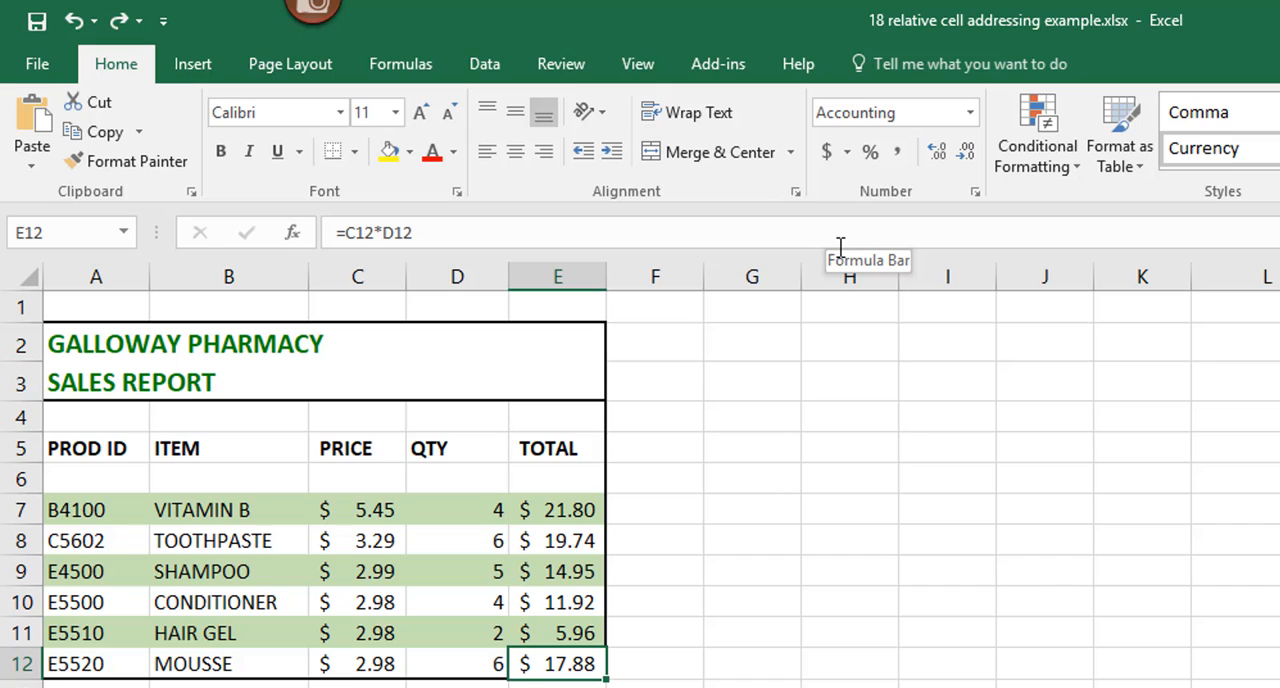
{"action": "left_click", "coordinate": [557, 511]}
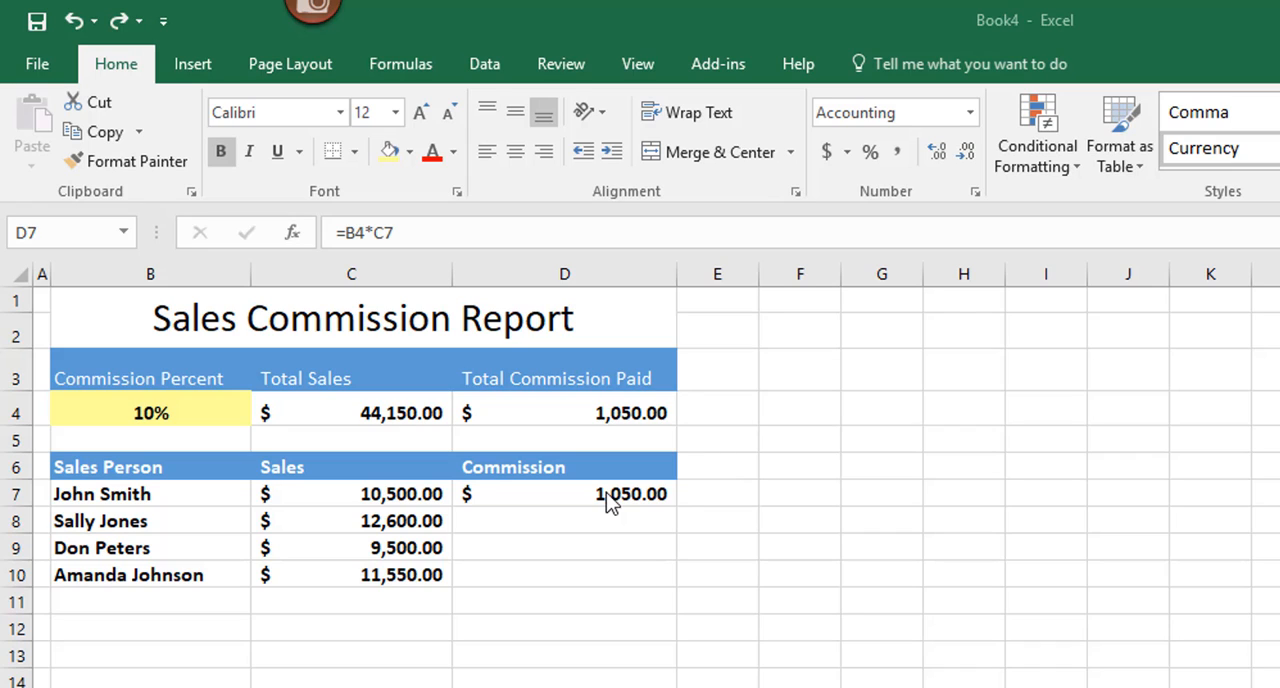
Step: Examine the commission percent cell B4 and the commission formula in D7
{"action": "left_click", "coordinate": [204, 397]}
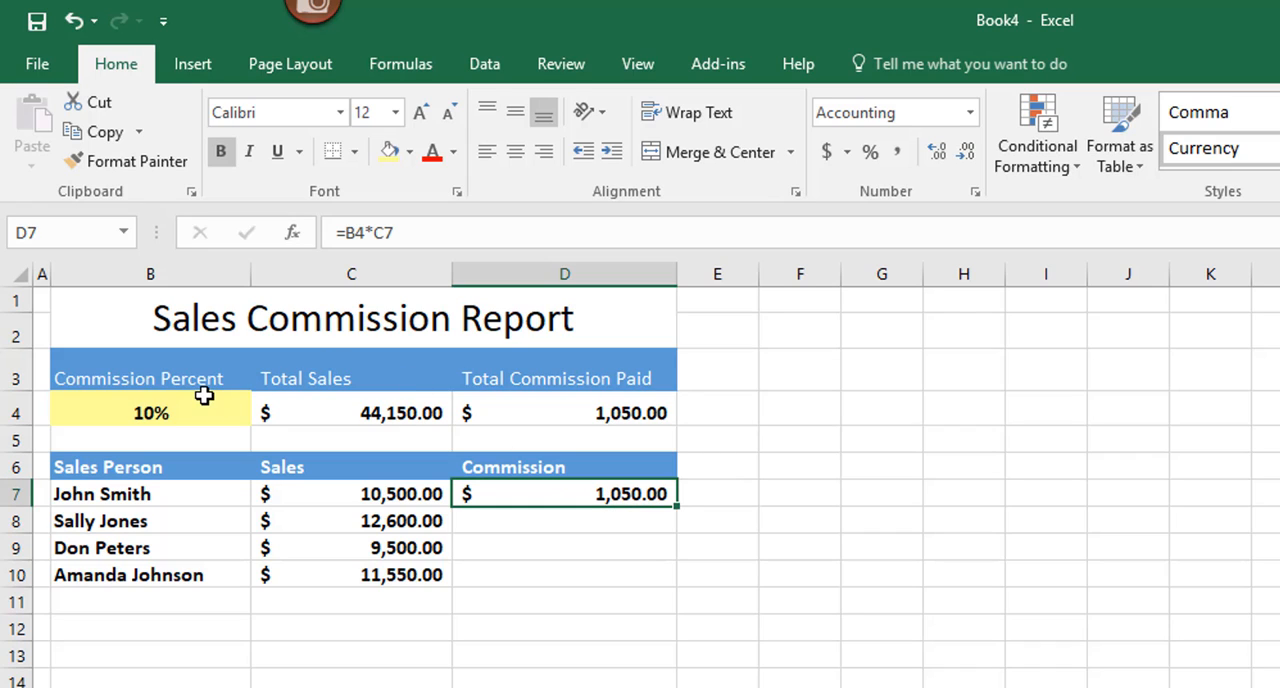
{"action": "left_click", "coordinate": [190, 415]}
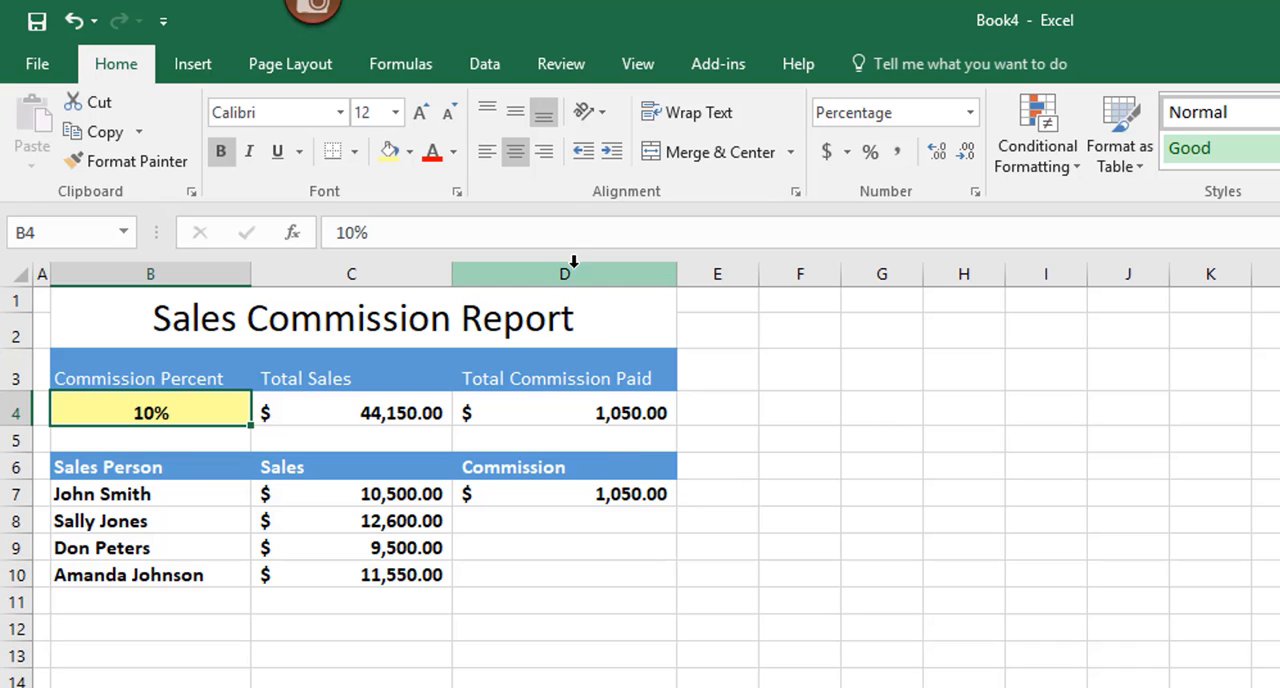
{"action": "left_click", "coordinate": [614, 497]}
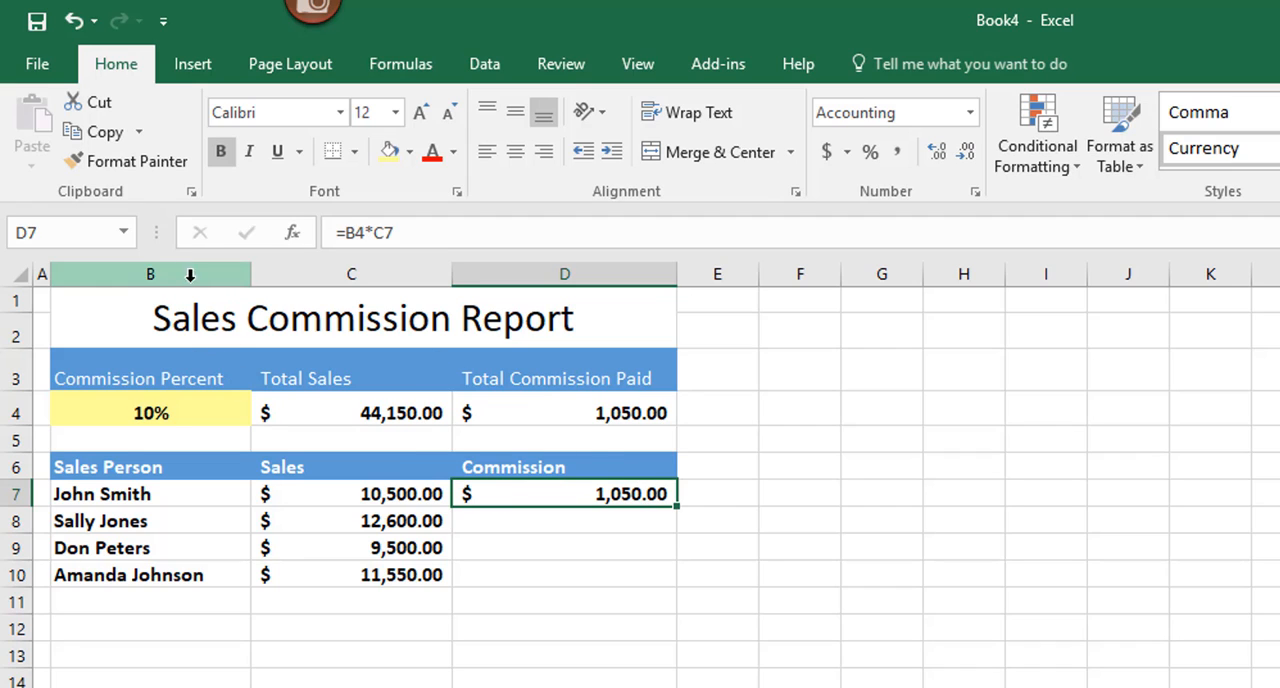
{"action": "left_click", "coordinate": [153, 412]}
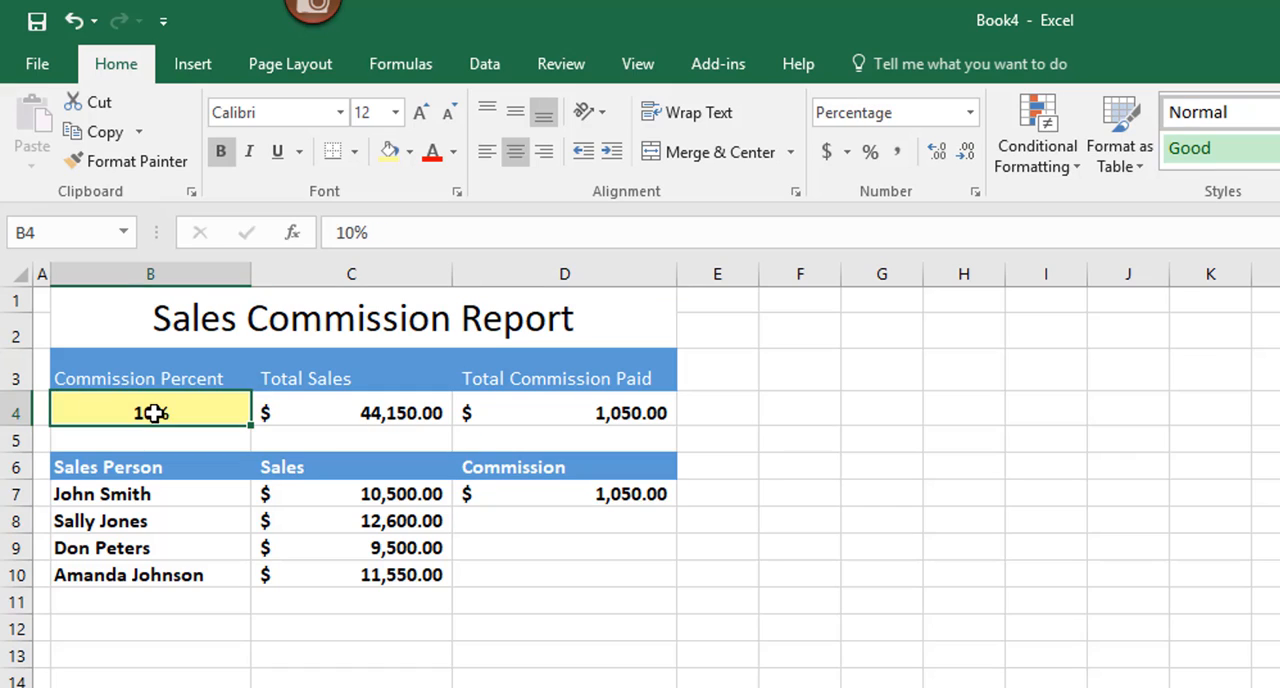
{"action": "left_click", "coordinate": [567, 499]}
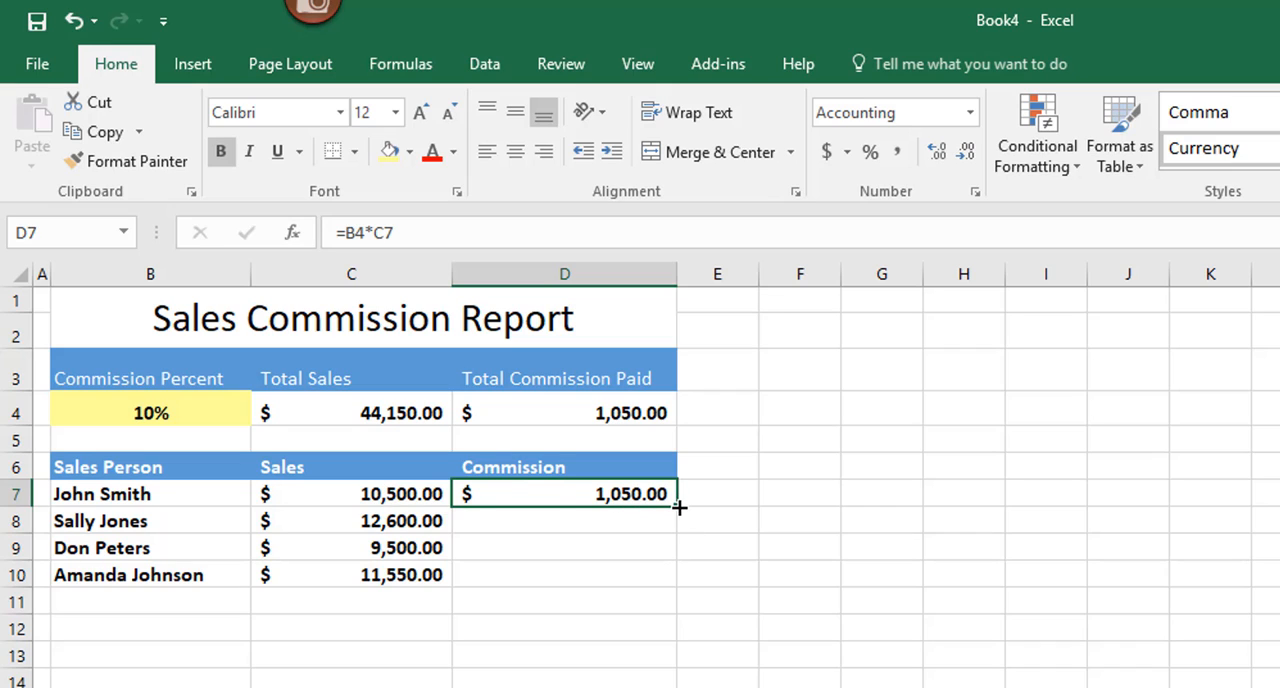
Step: Try filling the D7 commission formula down to D10, check the copies, and undo the fill
{"action": "left_click_drag", "start_coordinate": [679, 508], "coordinate": [683, 584]}
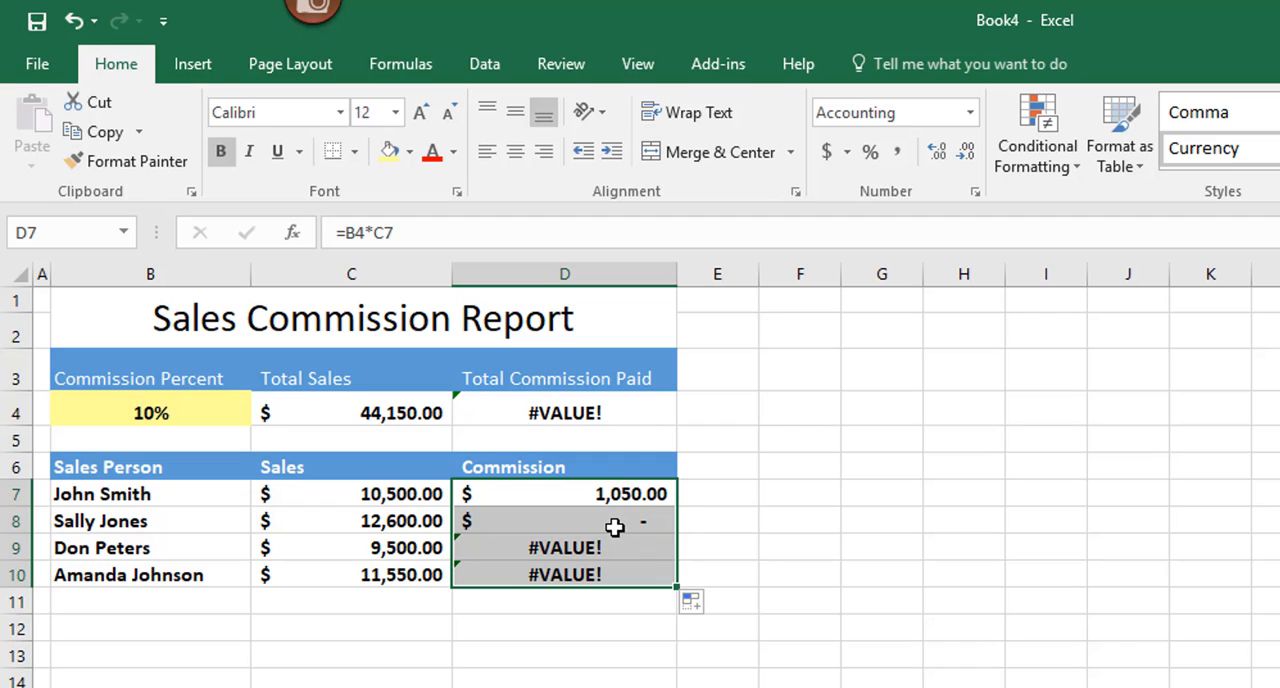
{"action": "left_click", "coordinate": [612, 491]}
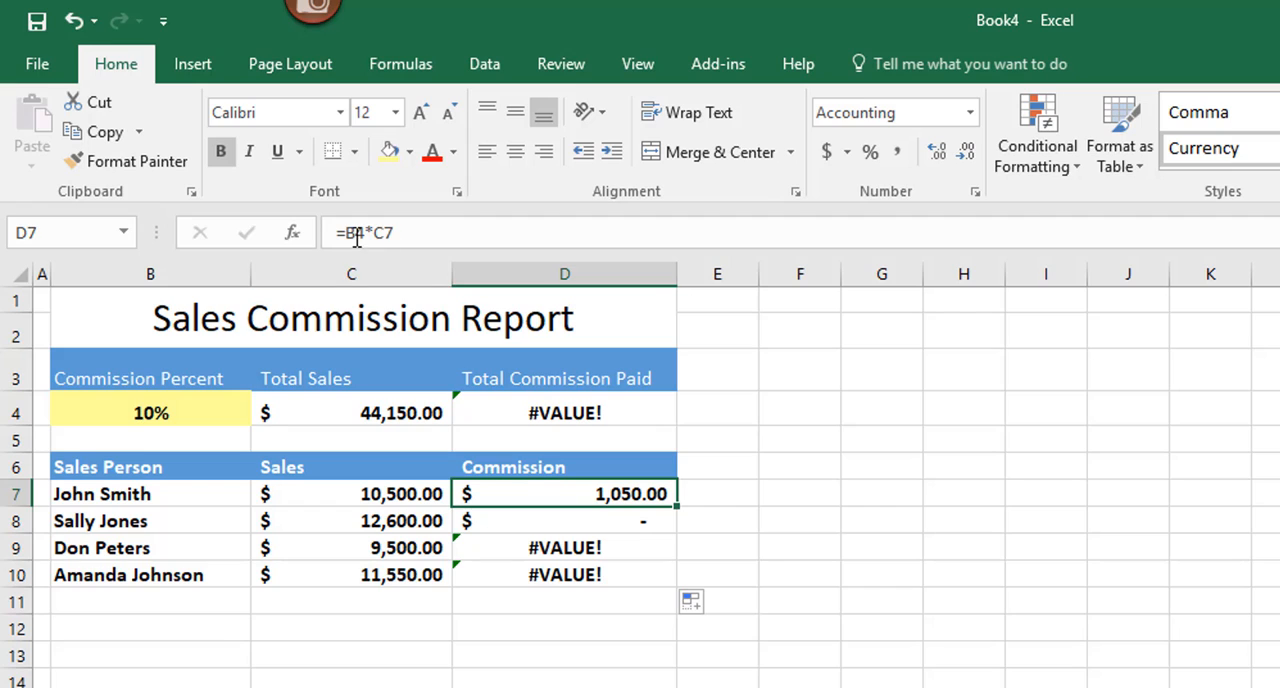
{"action": "left_click", "coordinate": [649, 521]}
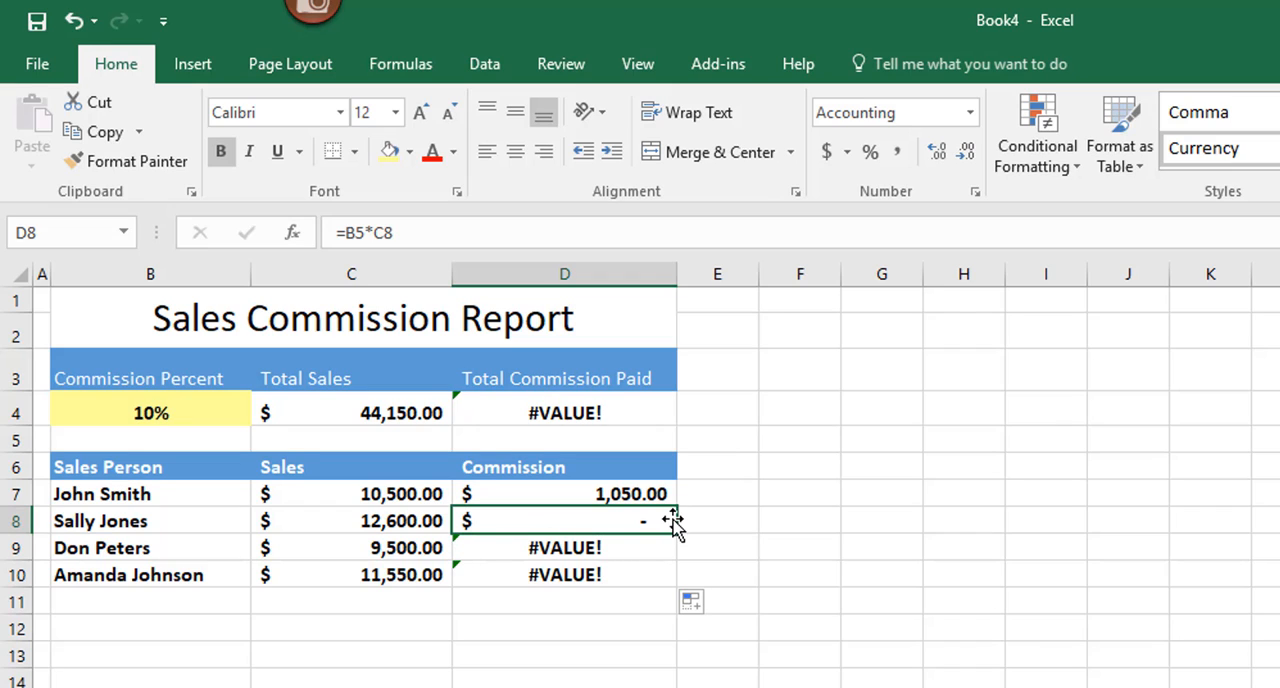
{"action": "key", "text": "ctrl+z"}
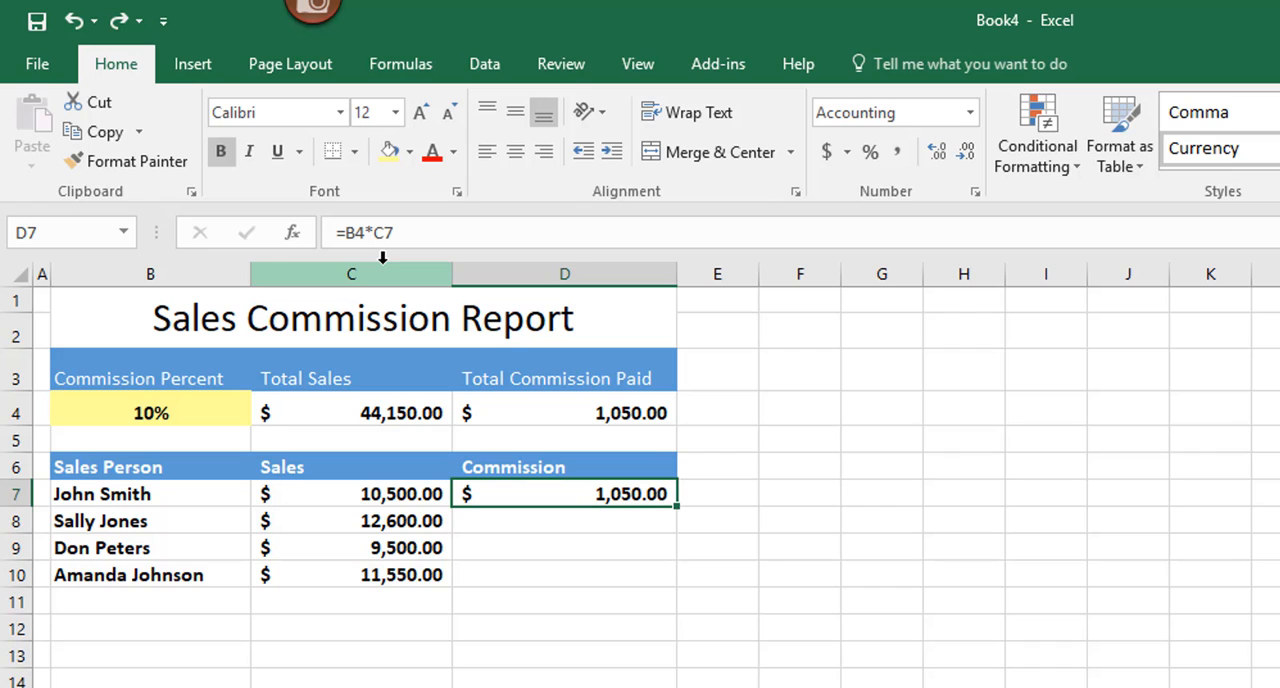
Step: Make the B4 reference absolute in D7's formula so it reads =$B$4*C7
{"action": "left_click", "coordinate": [343, 232]}
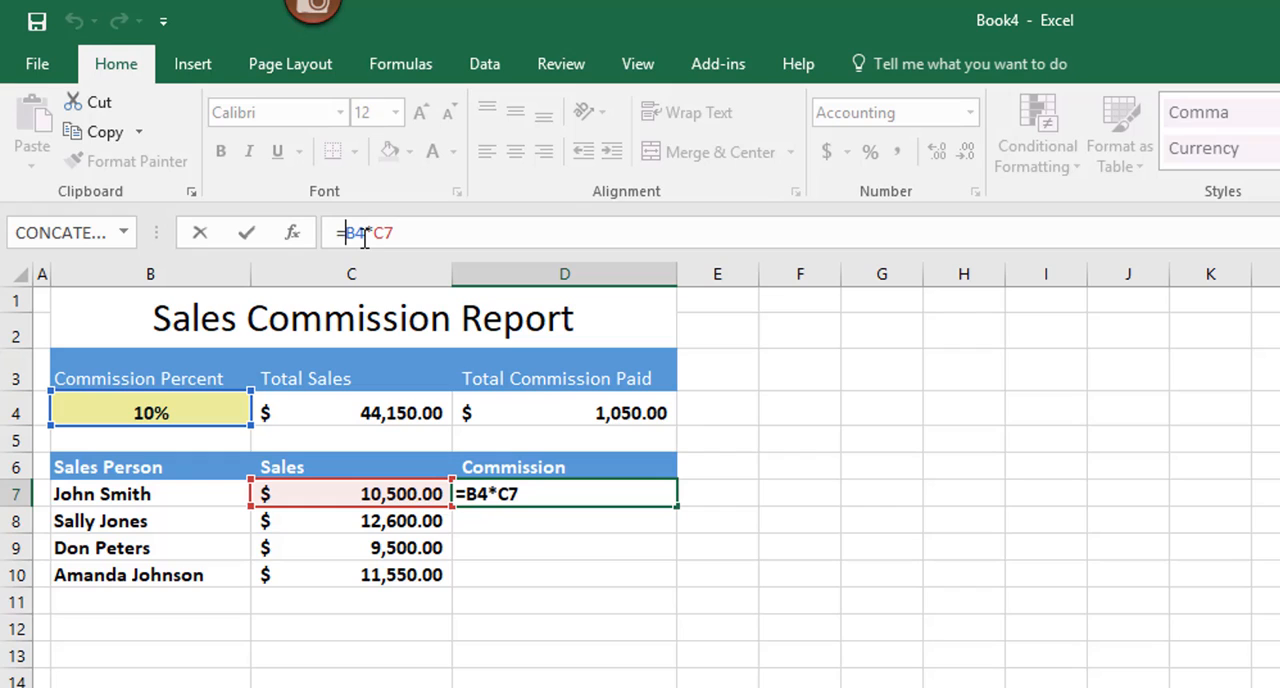
{"action": "type", "text": "$"}
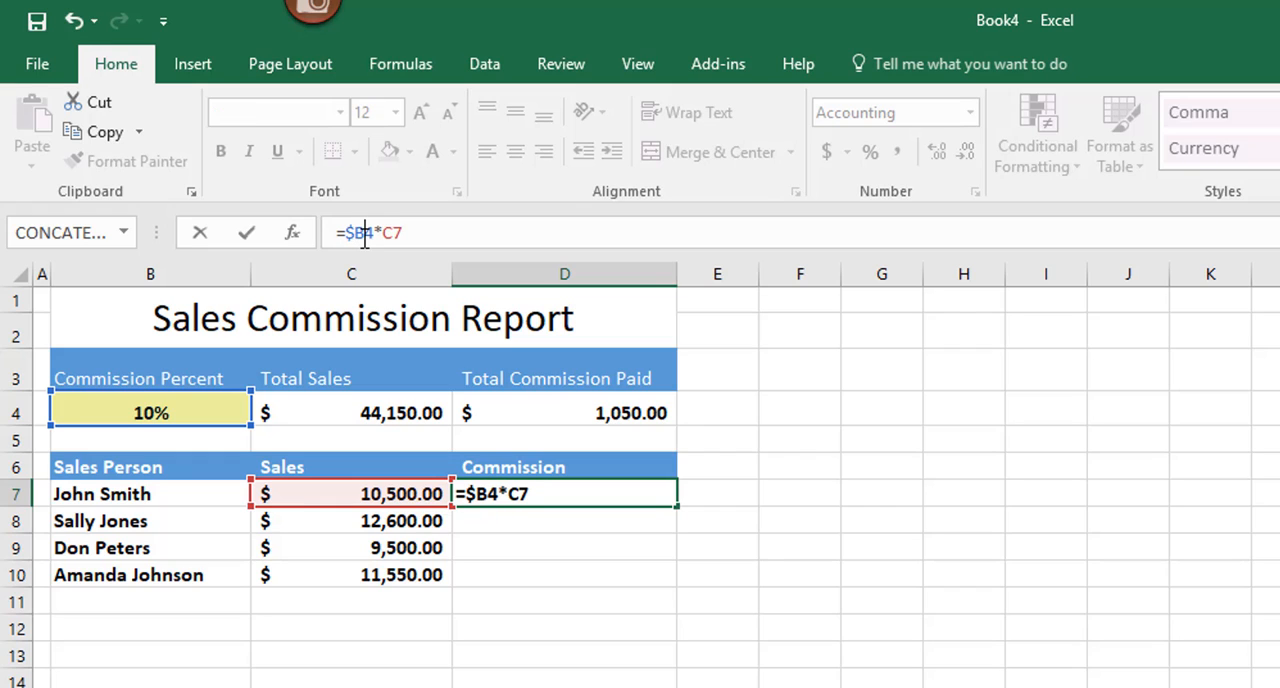
{"action": "left_click", "coordinate": [365, 233]}
{"action": "type", "text": "$"}
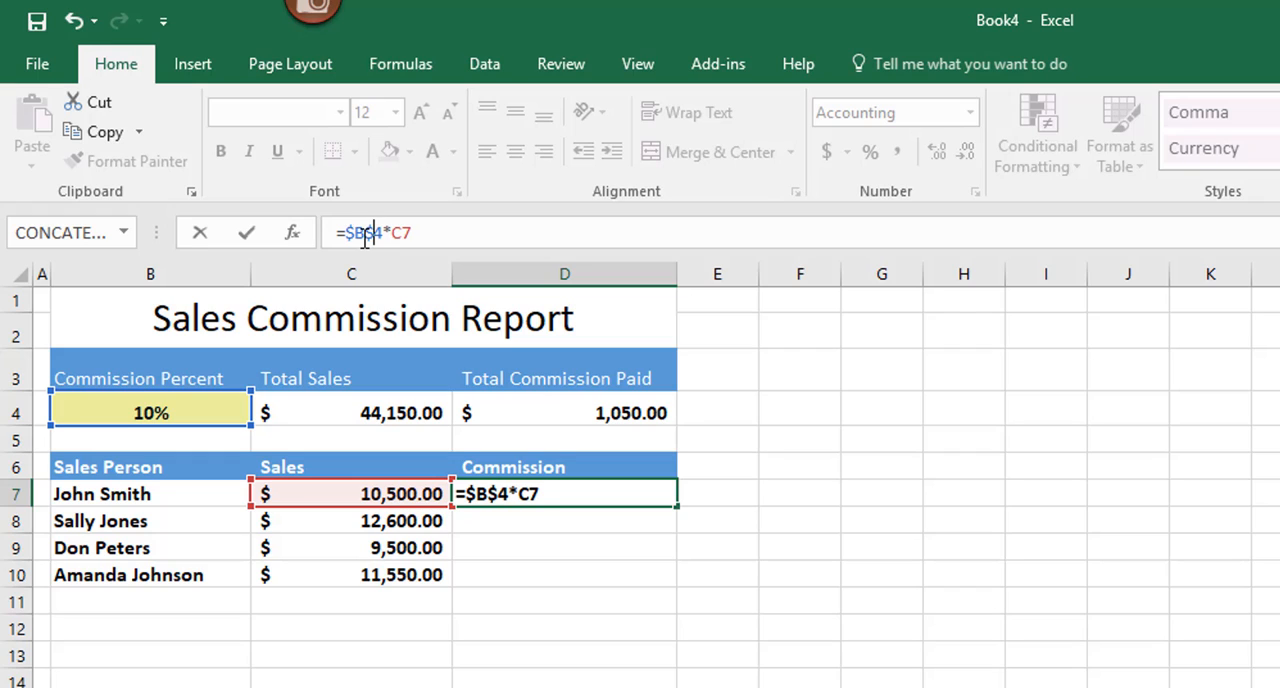
{"action": "key", "text": "Return"}
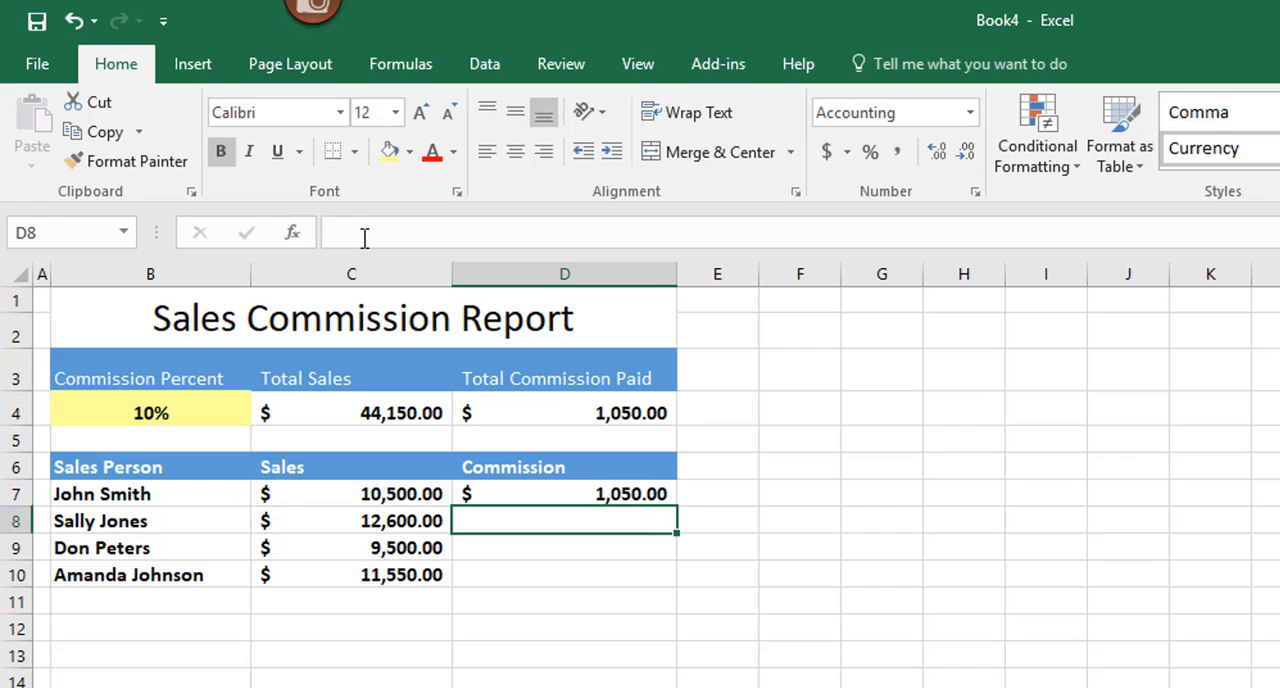
Step: Fill the D7 commission formula down through D10
{"action": "left_click", "coordinate": [643, 495]}
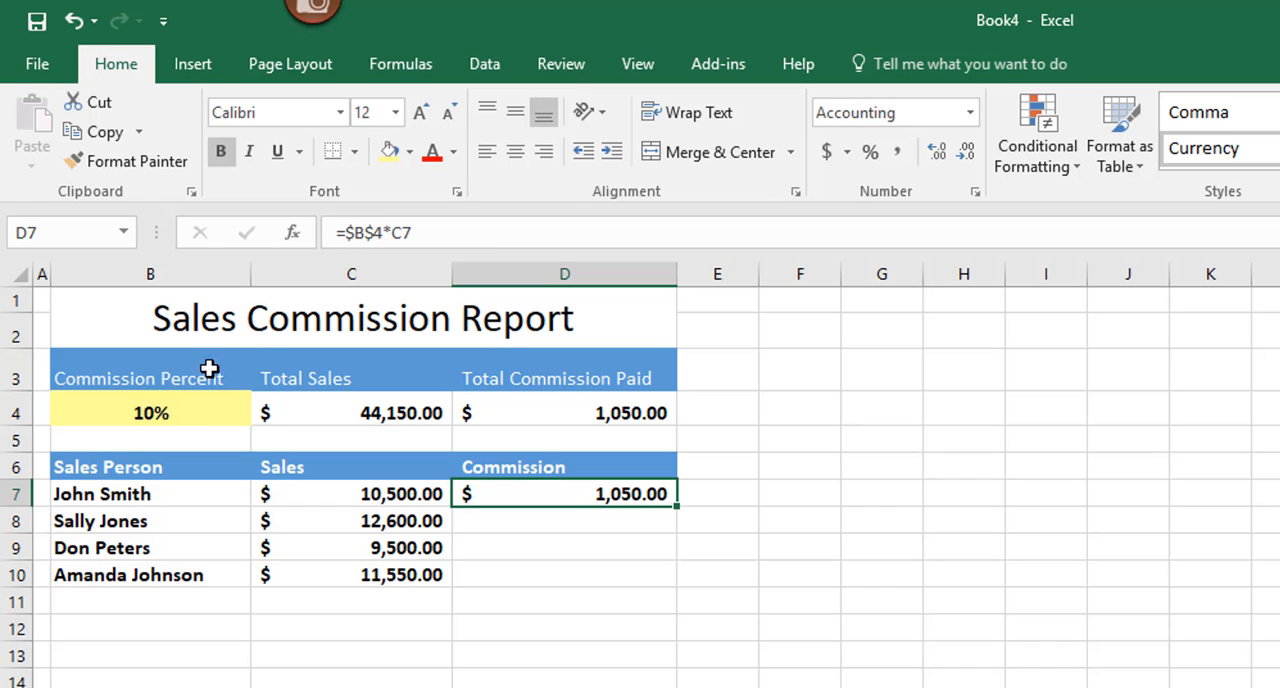
{"action": "left_click", "coordinate": [170, 413]}
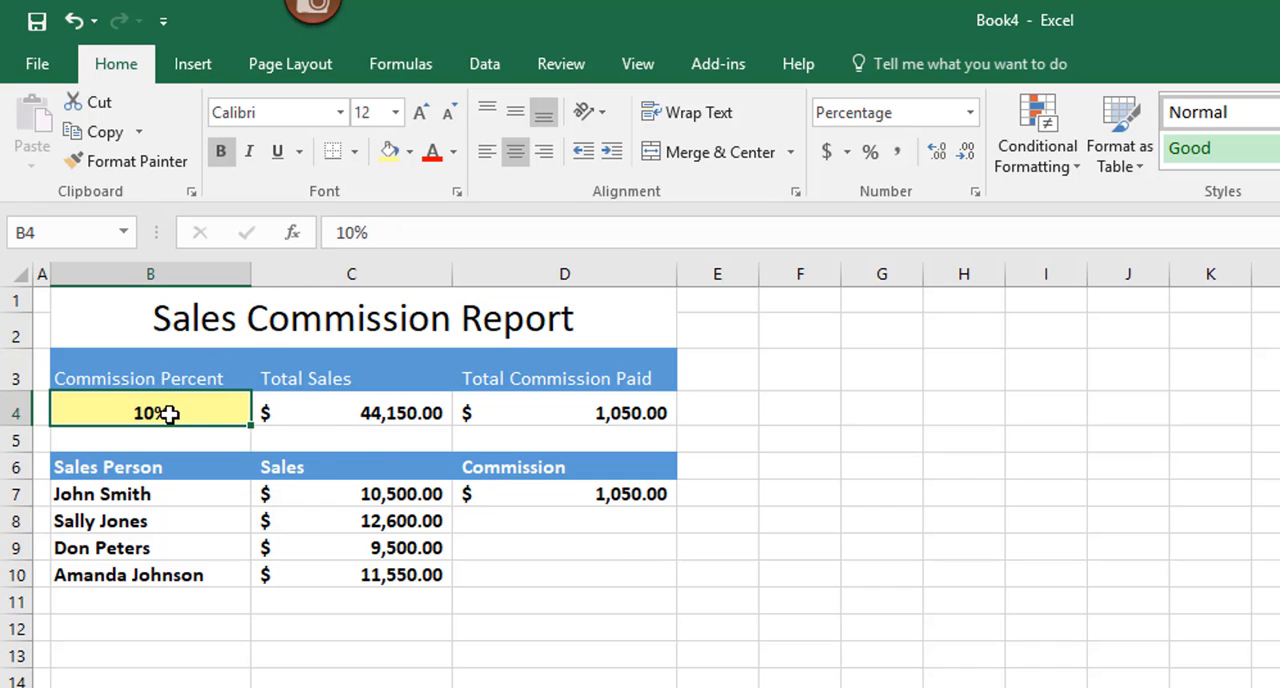
{"action": "left_click", "coordinate": [655, 493]}
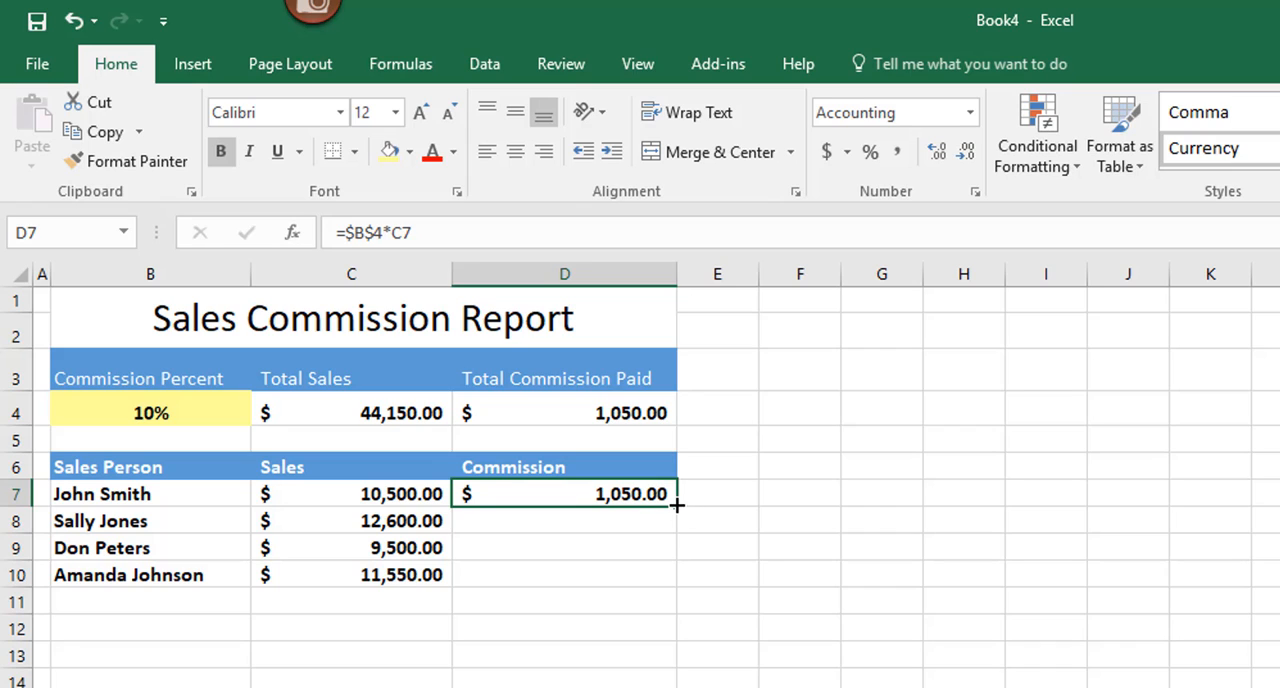
{"action": "left_click_drag", "start_coordinate": [677, 504], "coordinate": [660, 587]}
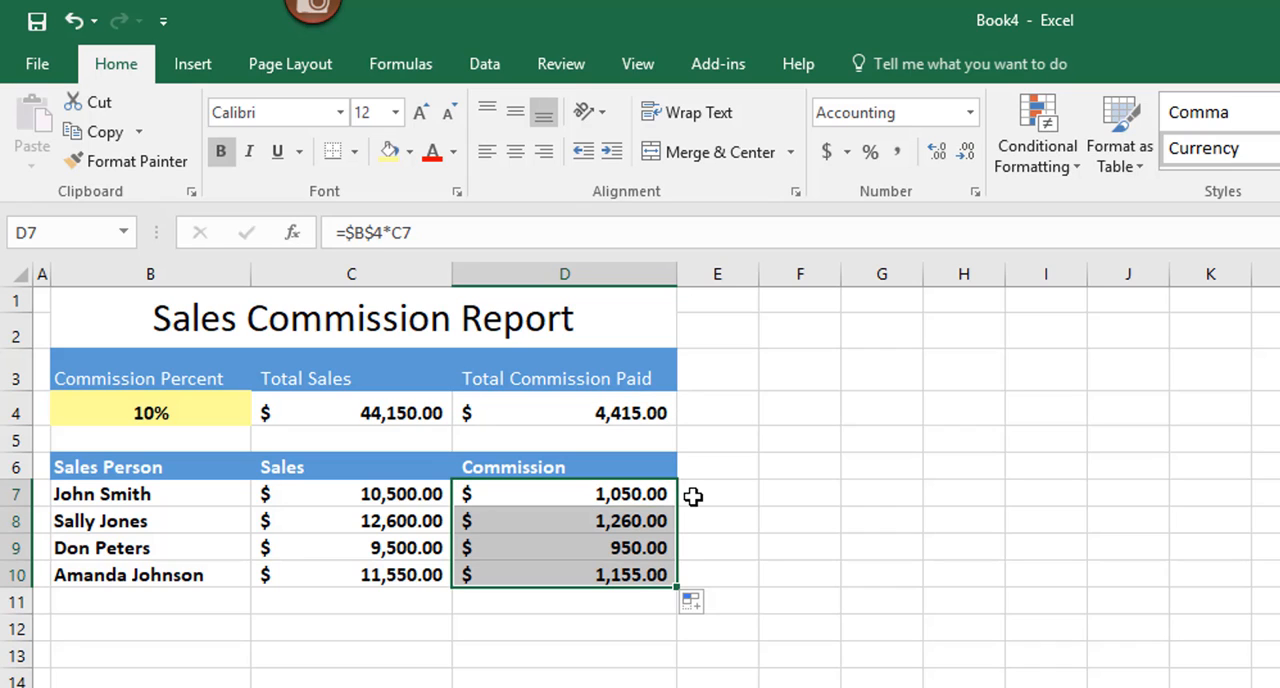
Step: Check the copied commission formulas in cells D7 through D10
{"action": "left_click", "coordinate": [622, 521]}
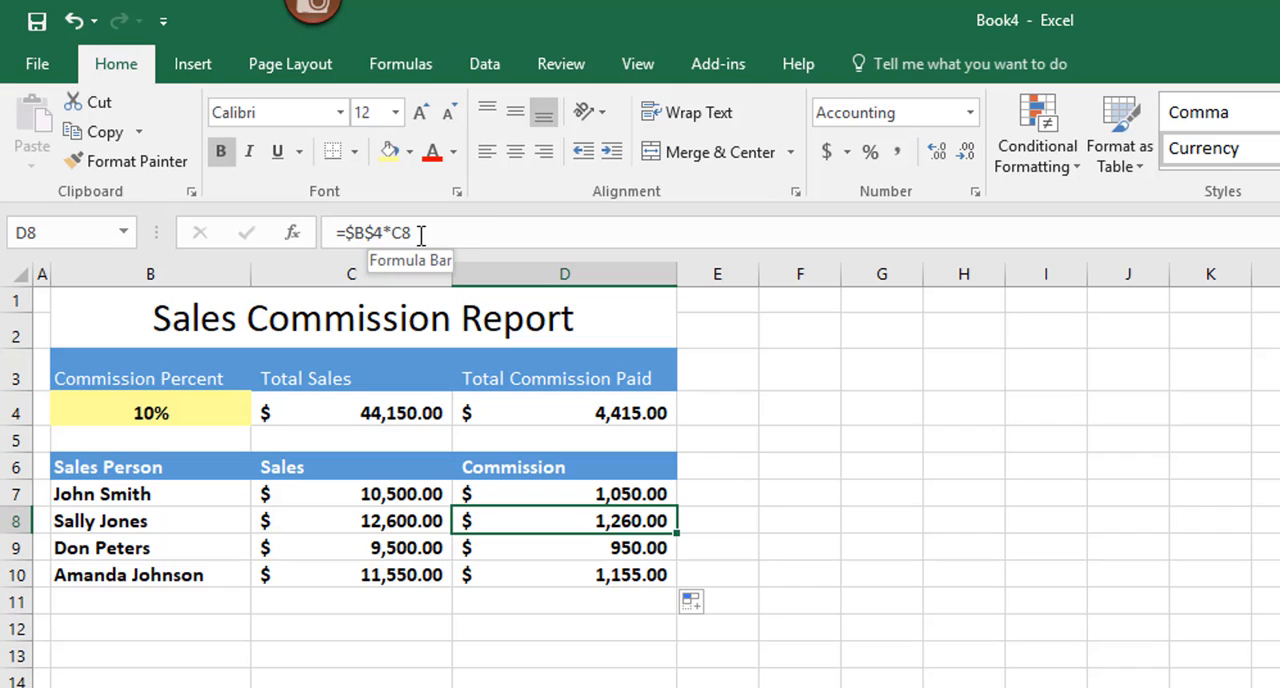
{"action": "left_click", "coordinate": [621, 491]}
{"action": "left_click", "coordinate": [650, 524]}
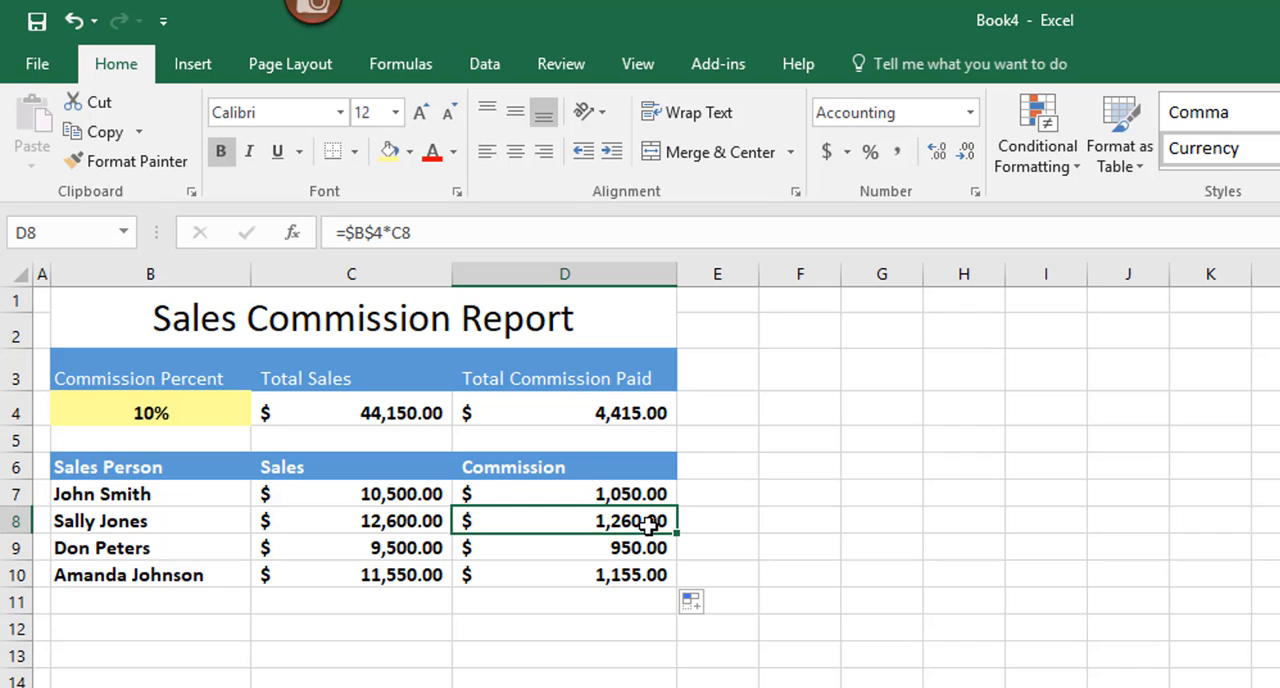
{"action": "left_click", "coordinate": [651, 546]}
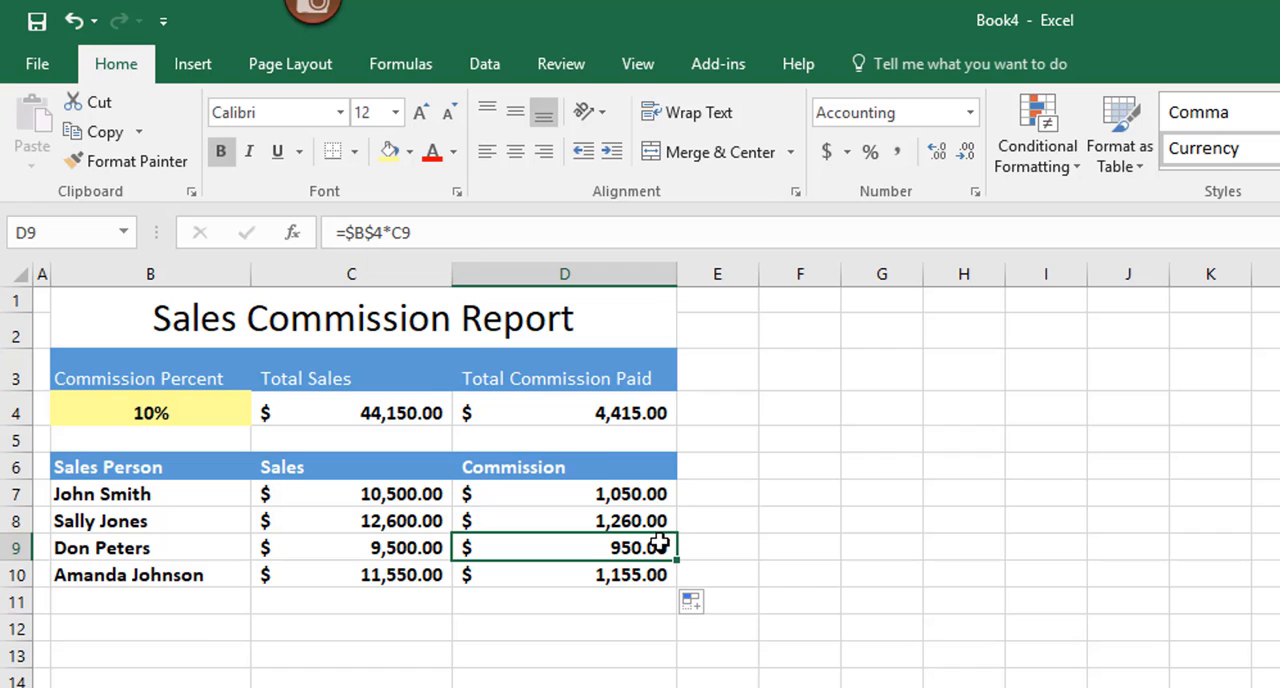
{"action": "left_click", "coordinate": [651, 578]}
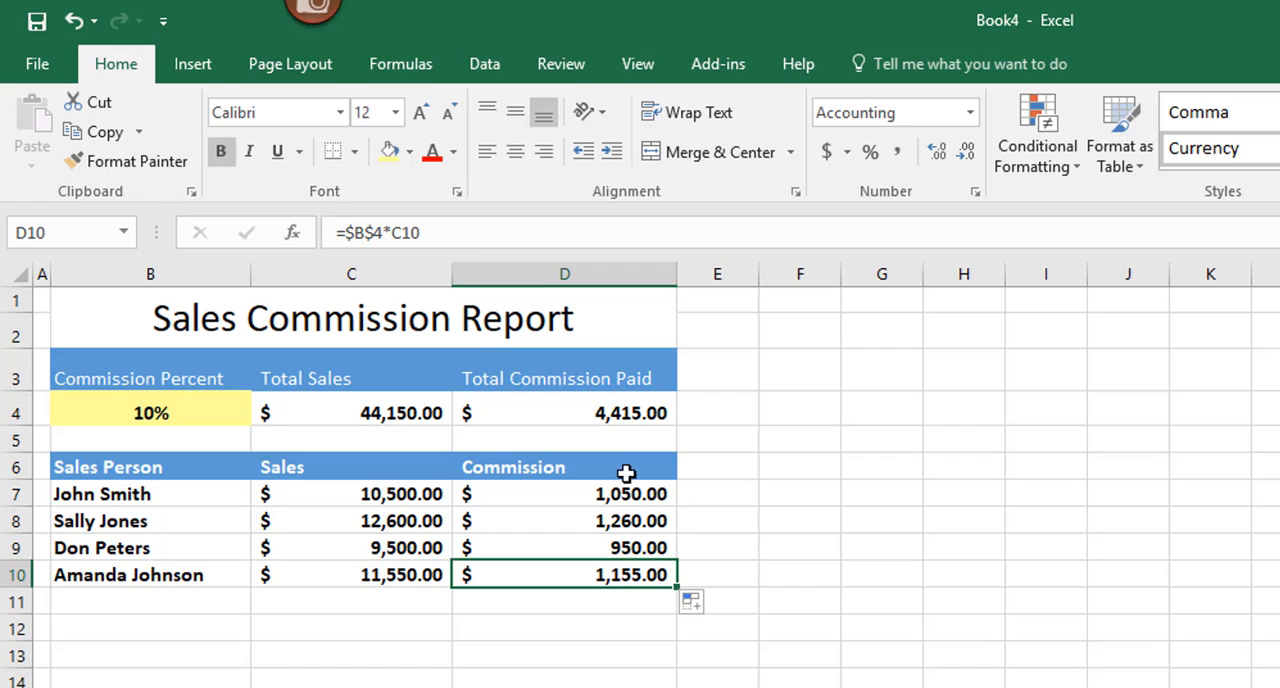
{"action": "left_click", "coordinate": [644, 493]}
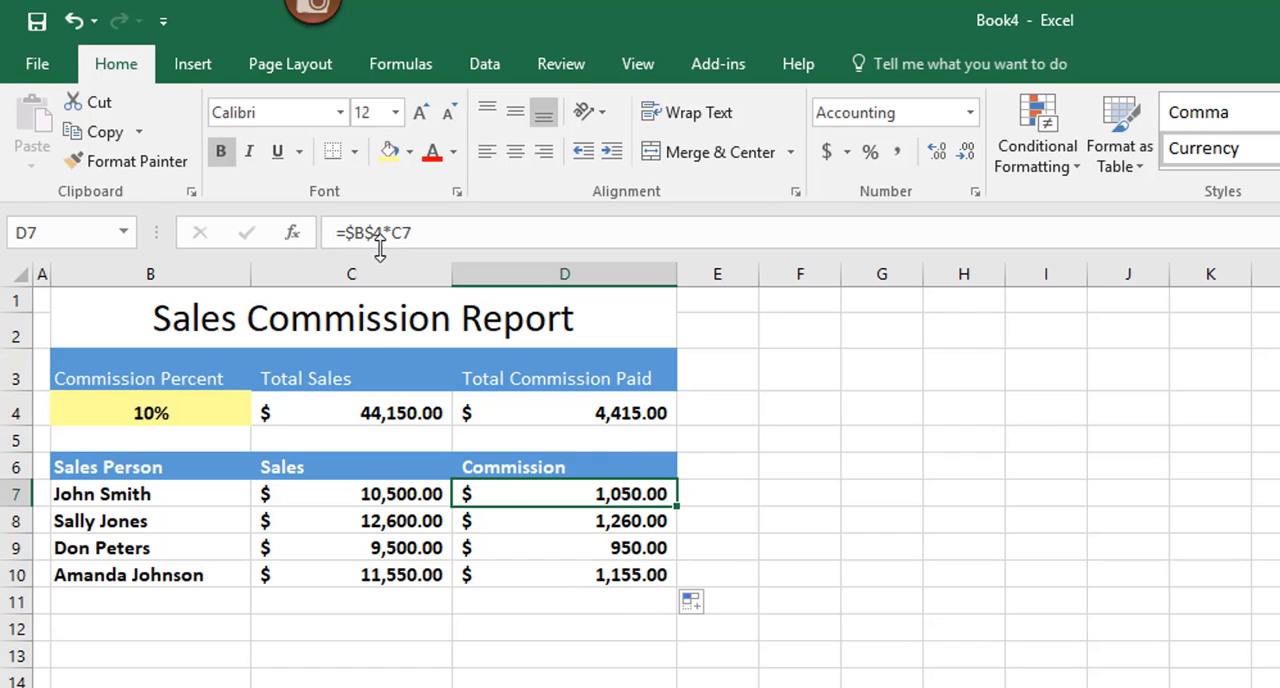
{"action": "left_click", "coordinate": [638, 520]}
{"action": "left_click", "coordinate": [656, 545]}
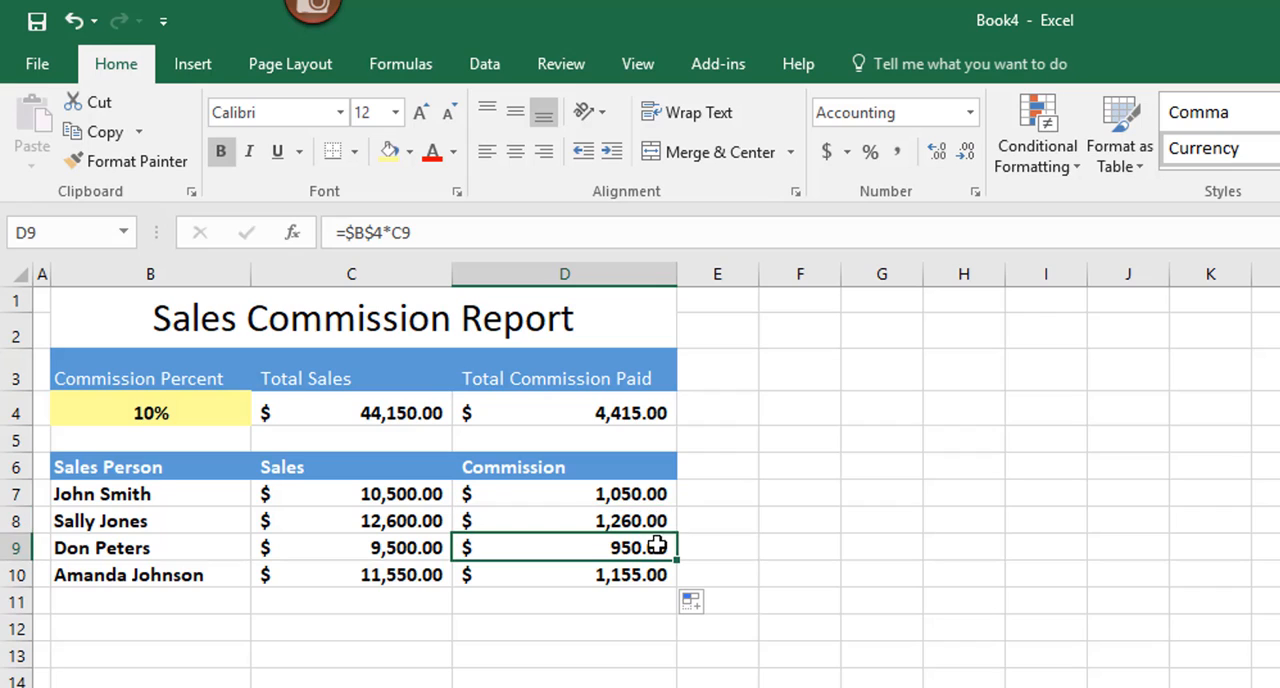
{"action": "left_click", "coordinate": [648, 575]}
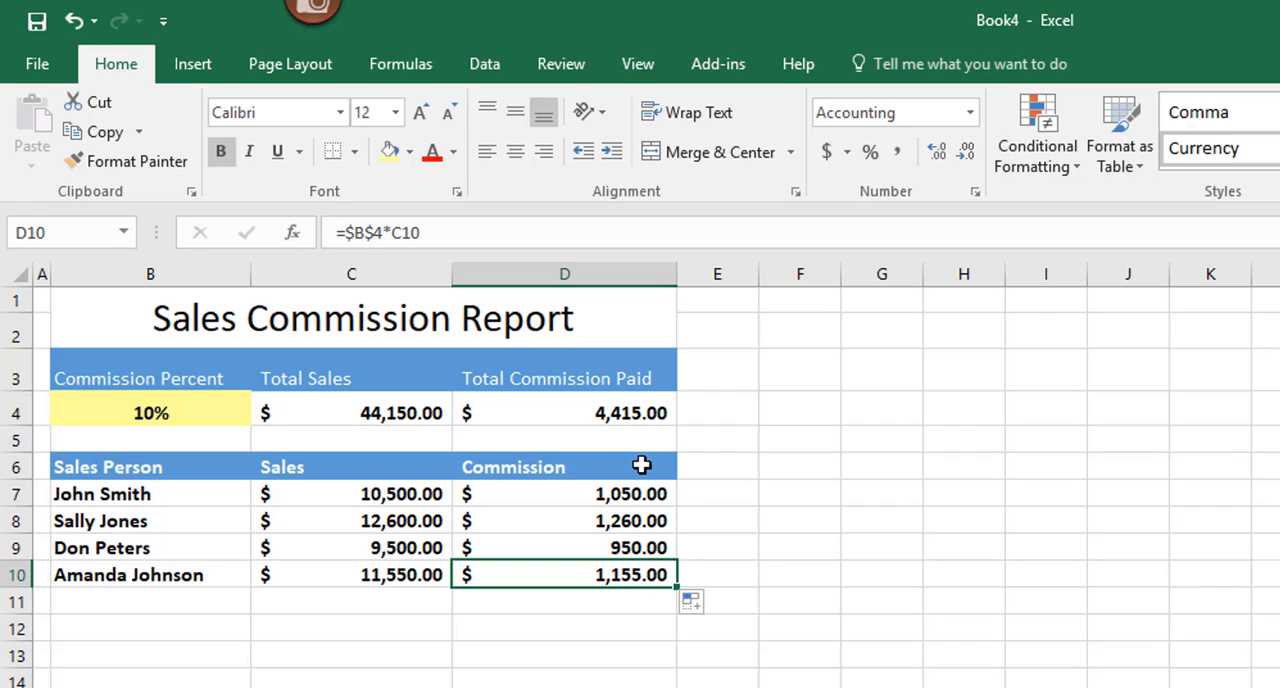
{"action": "left_click", "coordinate": [400, 495]}
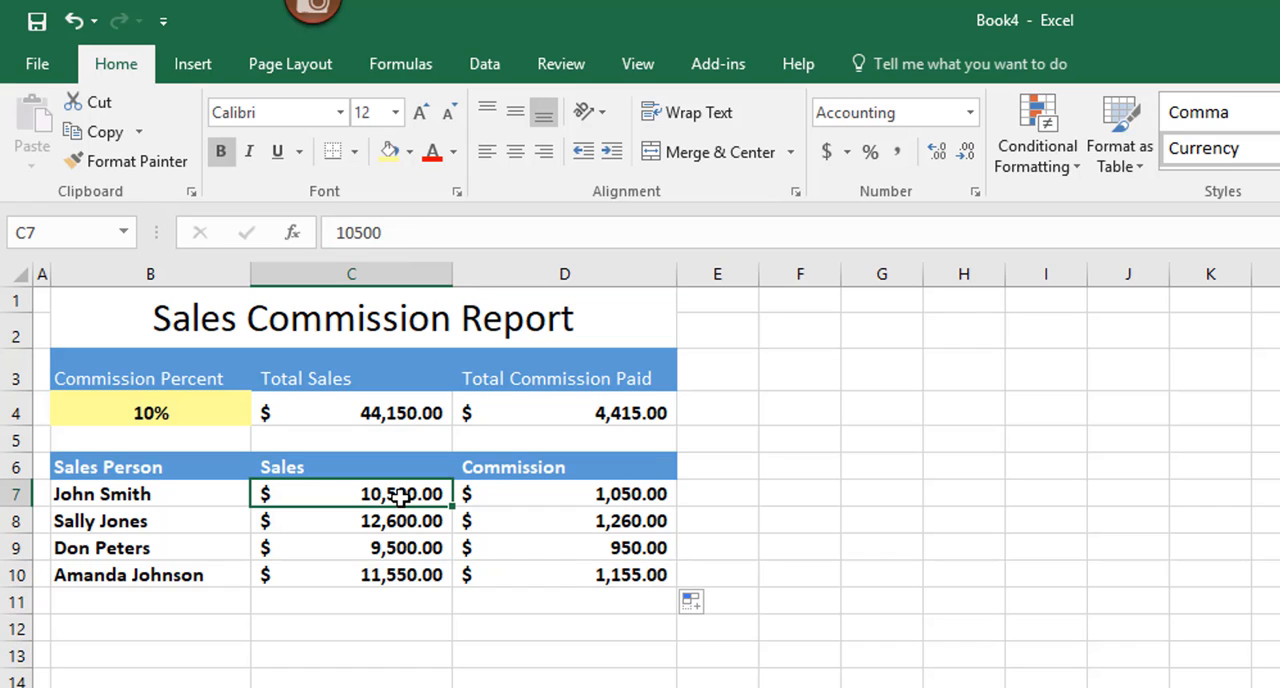
{"action": "left_click", "coordinate": [614, 499]}
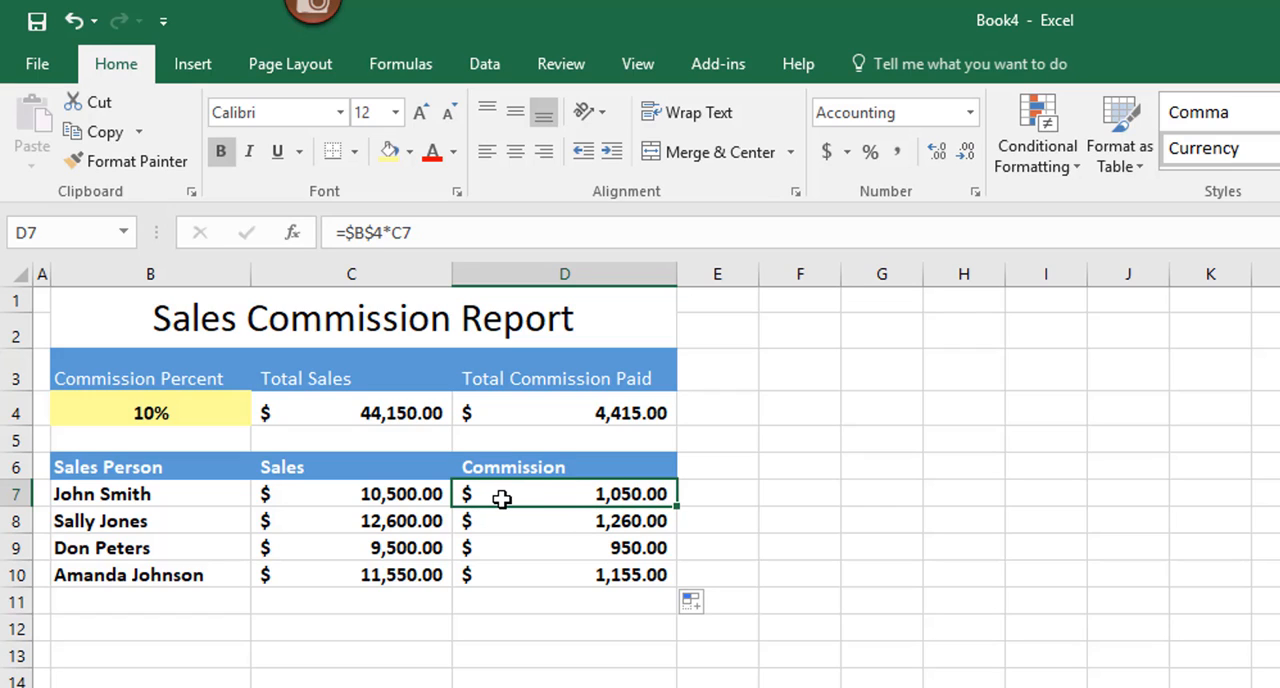
Step: Change the commission percent in B4 to 12%
{"action": "left_click", "coordinate": [170, 414]}
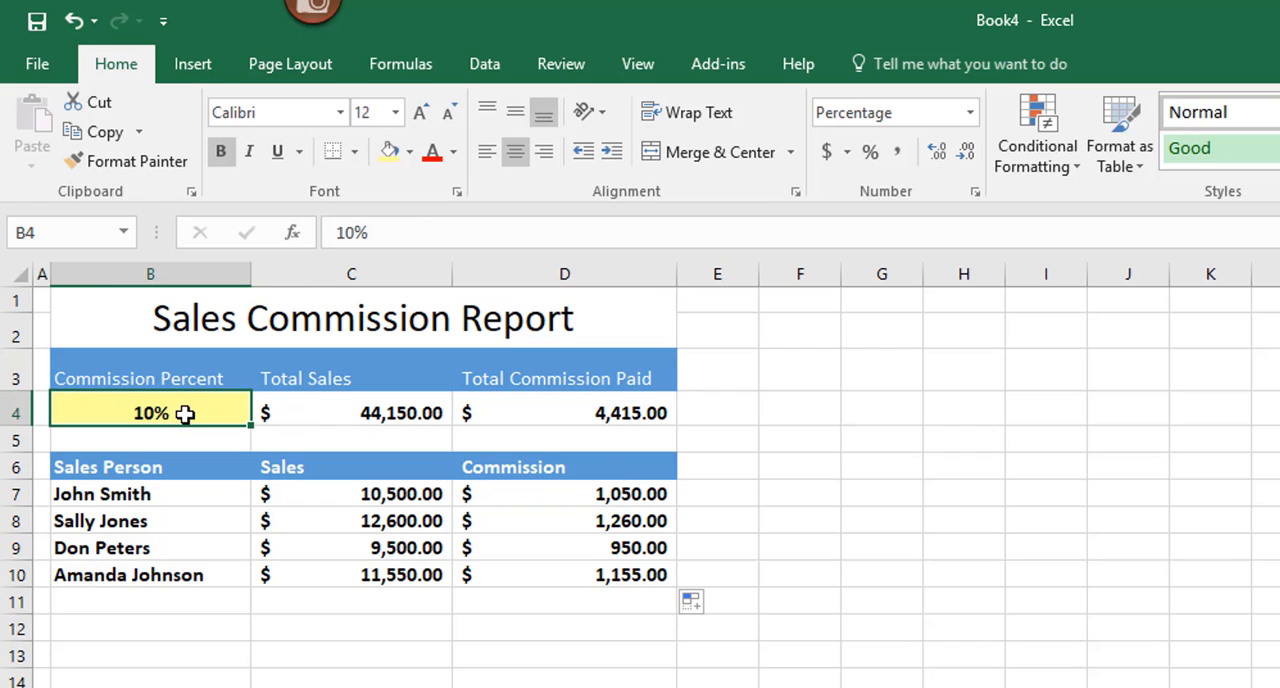
{"action": "type", "text": "12"}
{"action": "key", "text": "Return"}
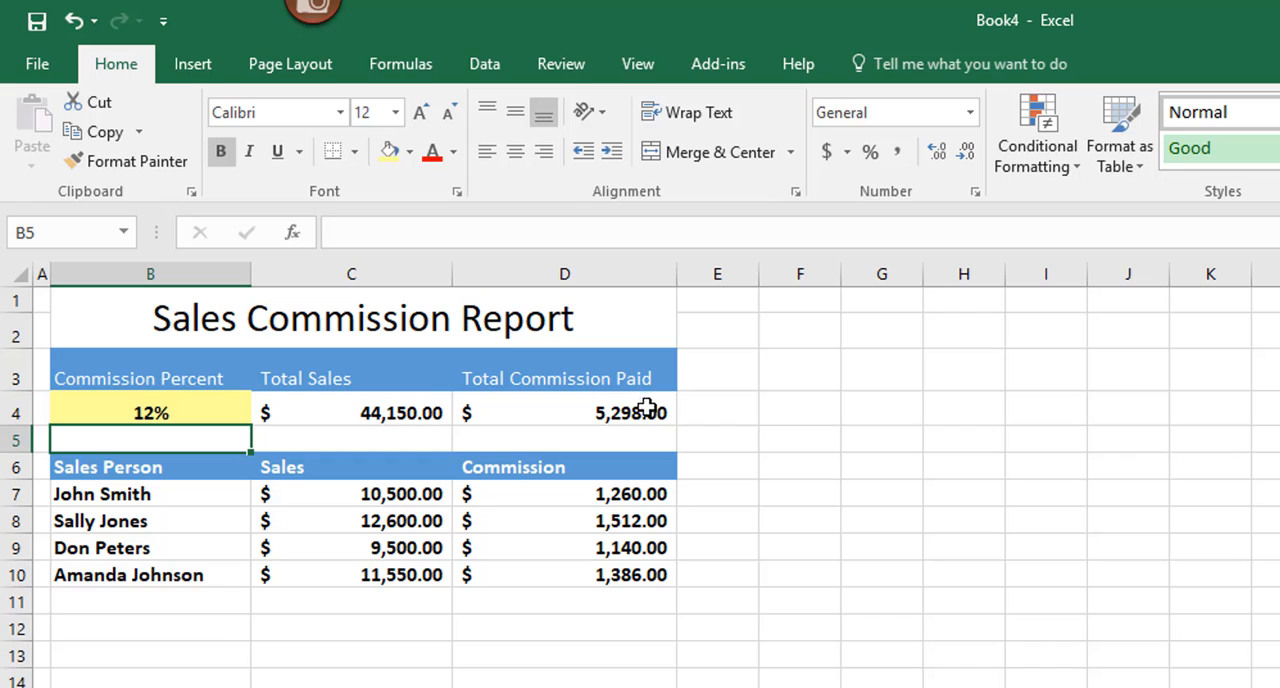
{"action": "left_click", "coordinate": [622, 495]}
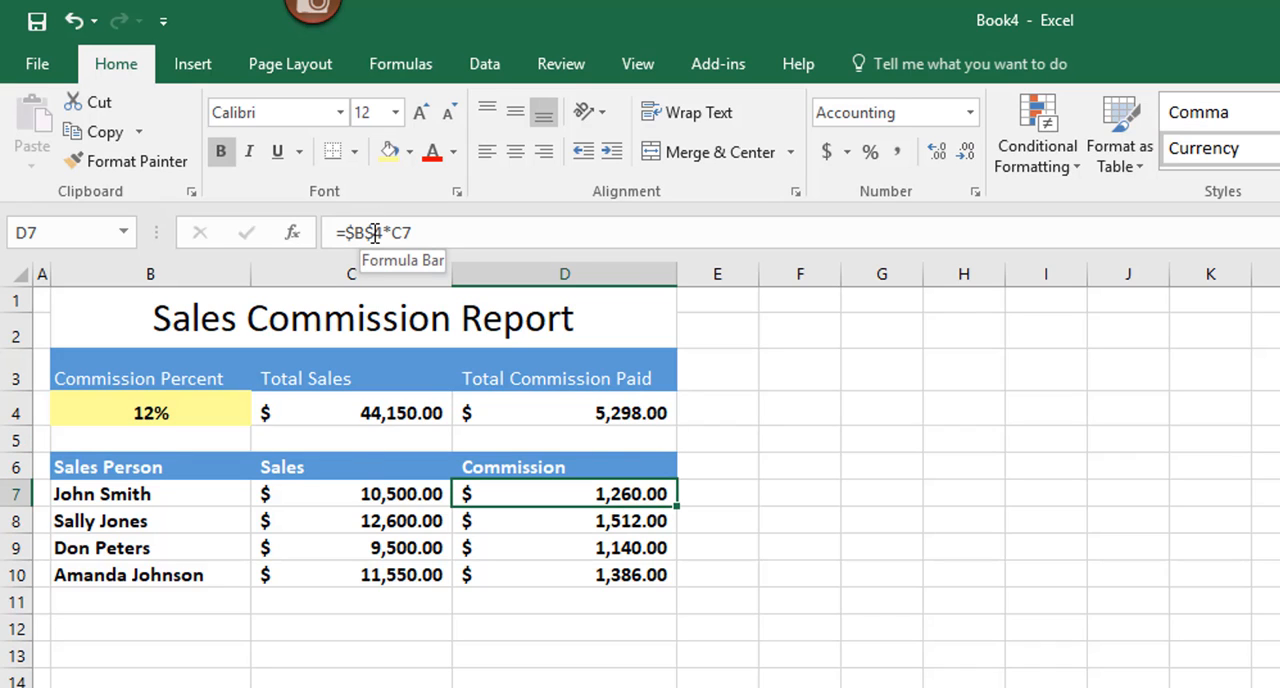
{"action": "left_click", "coordinate": [174, 410]}
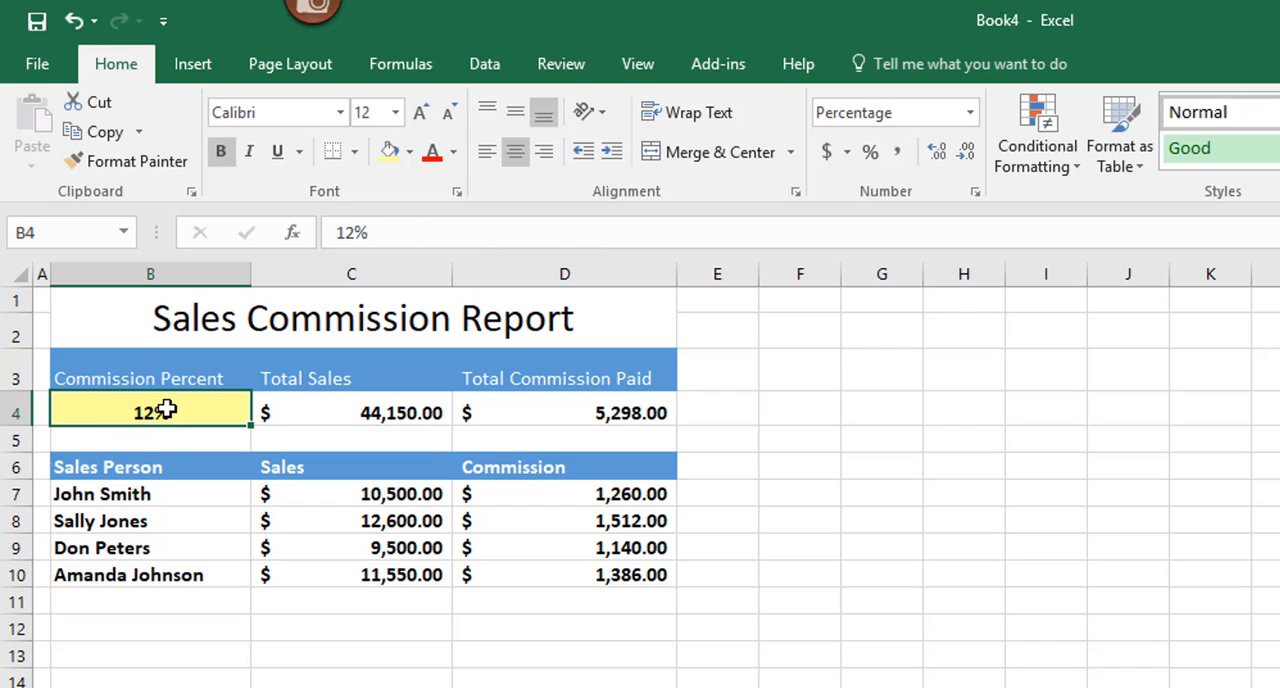